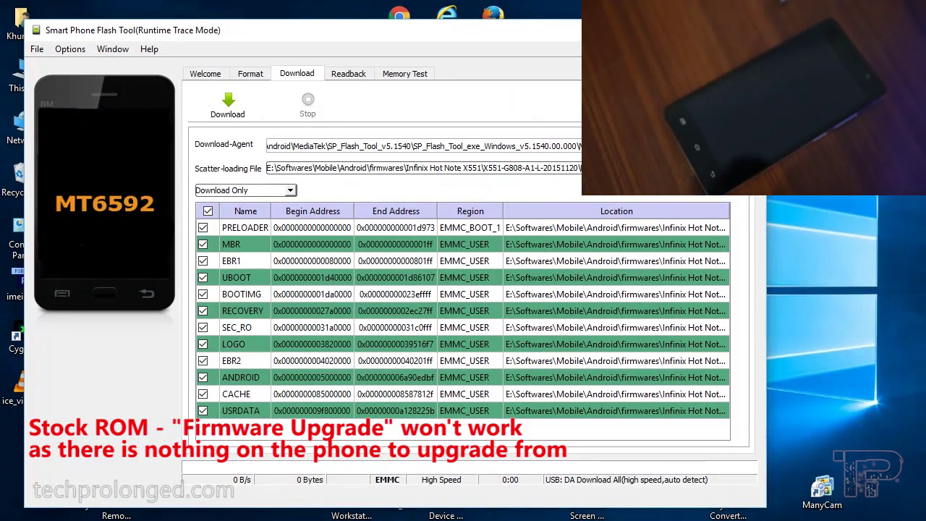
- Load the MT6592_Android_scatter.txt scatter file so PRELOADER through USRDATA appear ticked
left_click(731, 167)
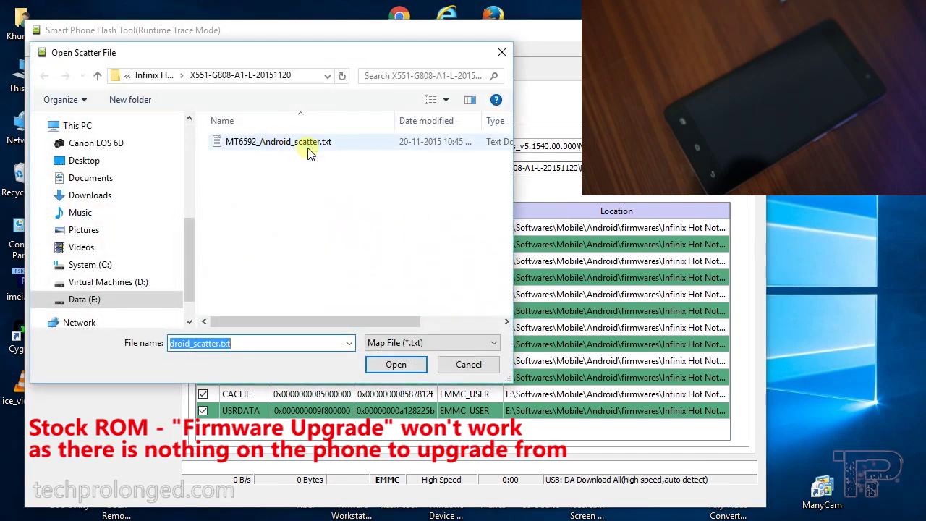
double_click(302, 140)
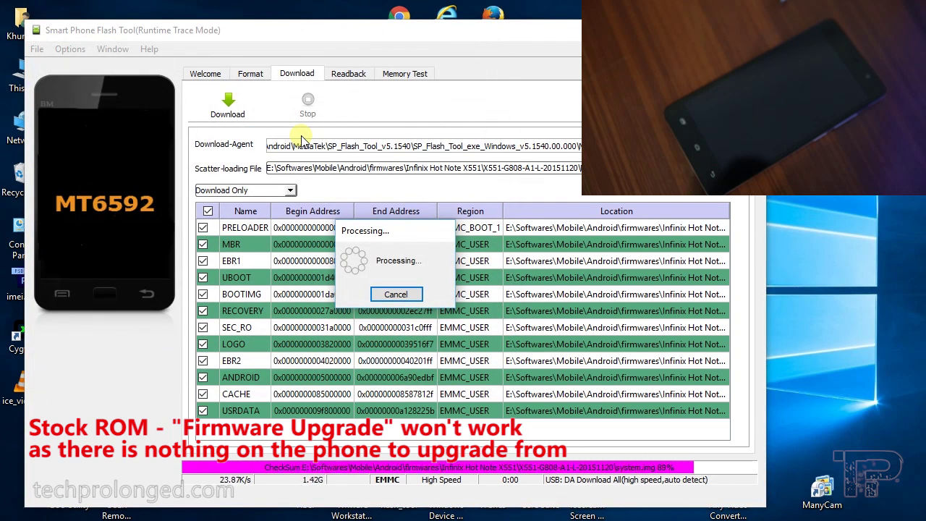
- Switch to Firmware Upgrade mode and start the flash, which fails with a PRO_INFO PMT error
left_click(264, 190)
left_click(250, 211)
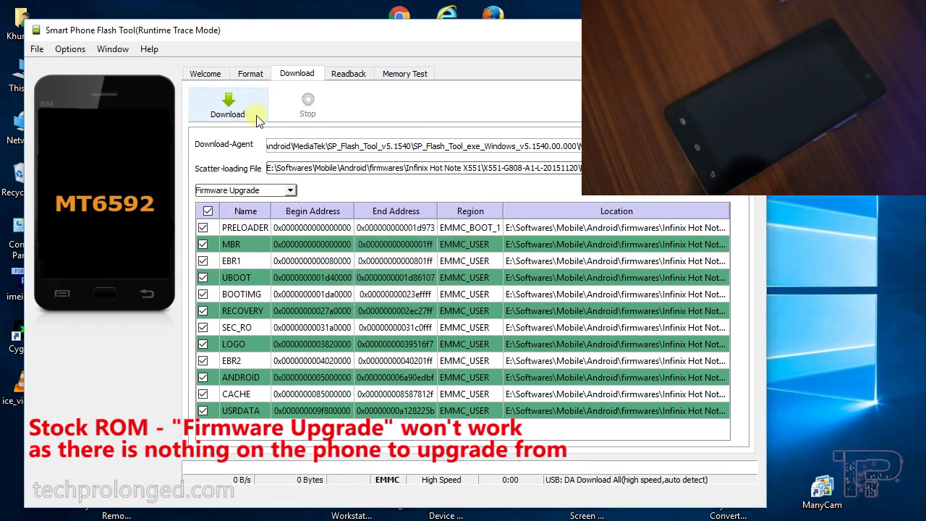
left_click(228, 107)
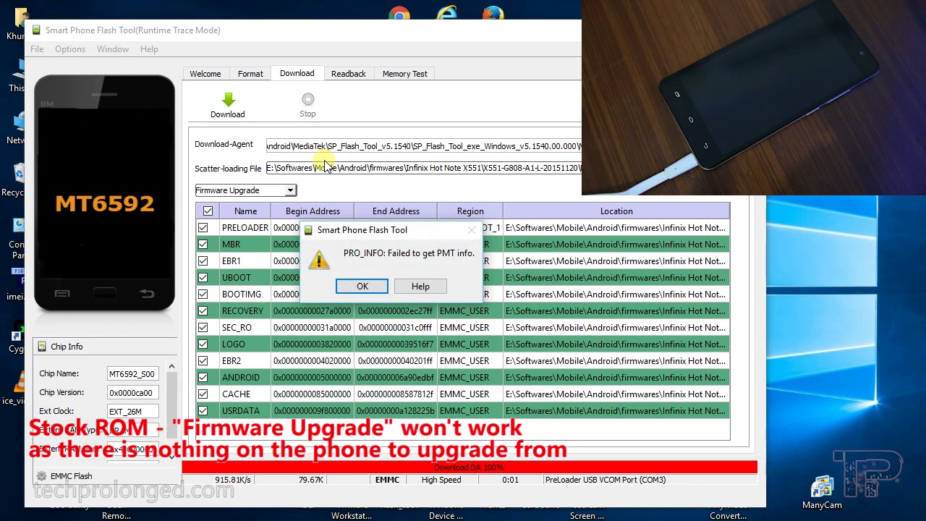
- Dismiss the PMT error and flash the phone again in Format All + Download mode
left_click(366, 287)
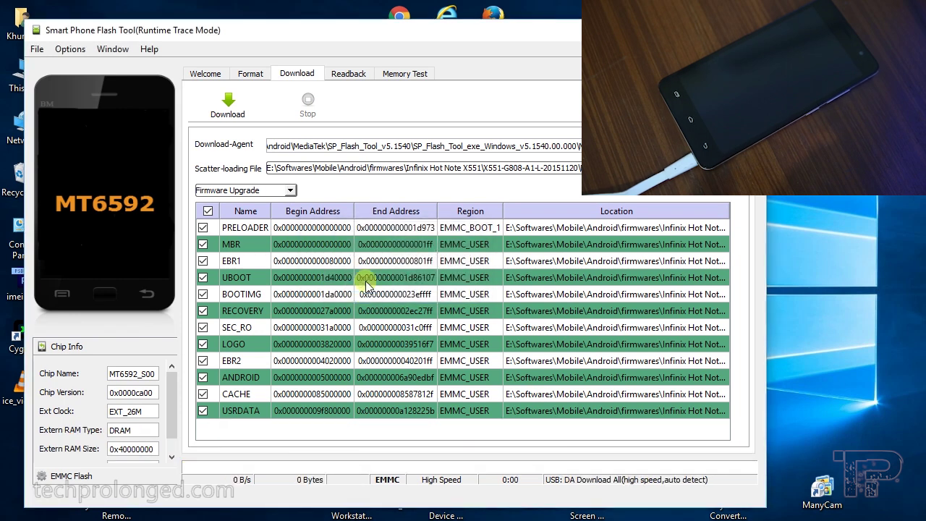
left_click(285, 191)
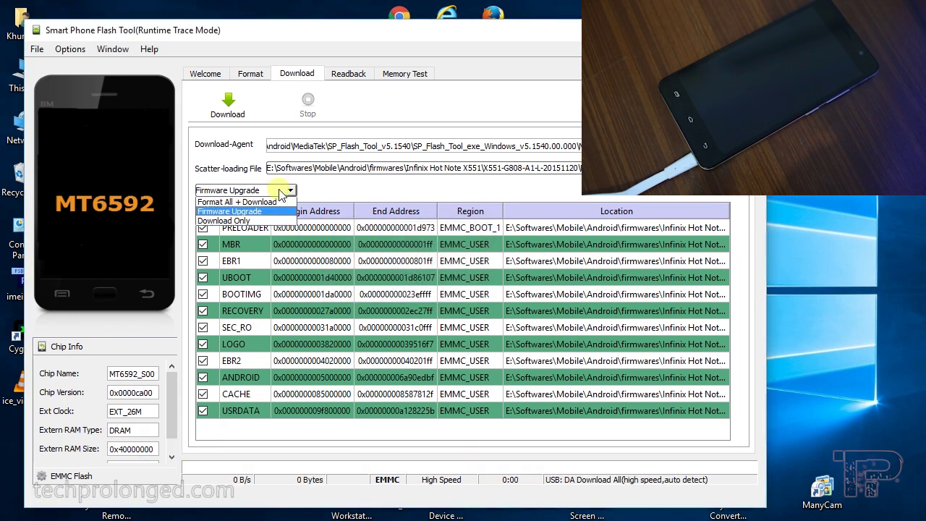
left_click(242, 207)
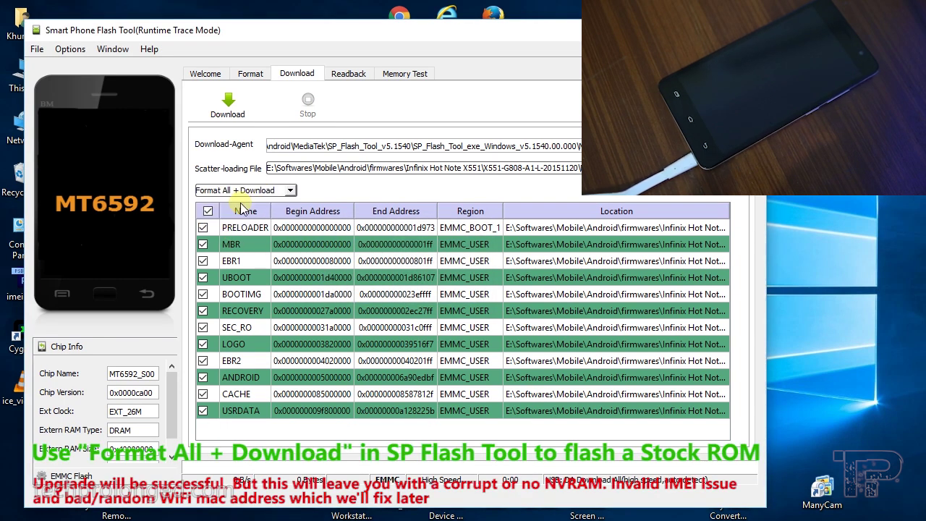
left_click(229, 120)
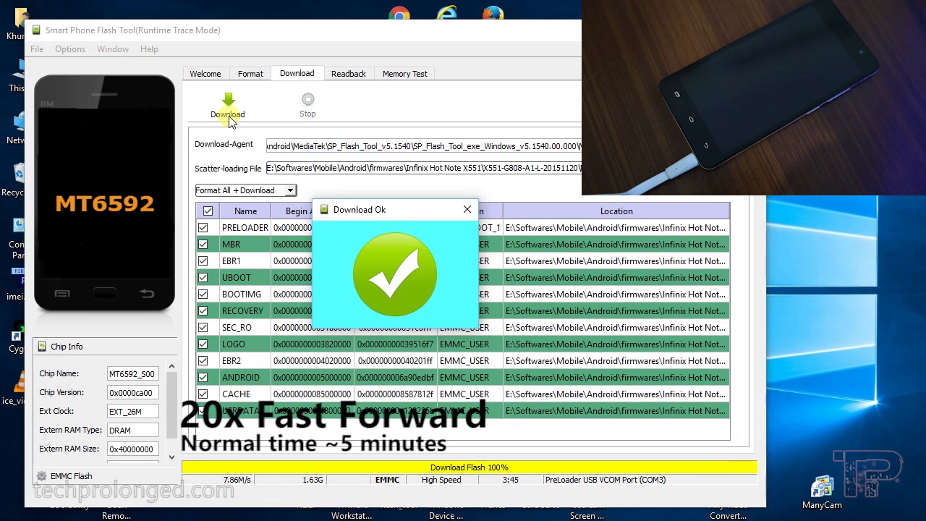
- Close the Download Ok message once the flash has finished
left_click(468, 210)
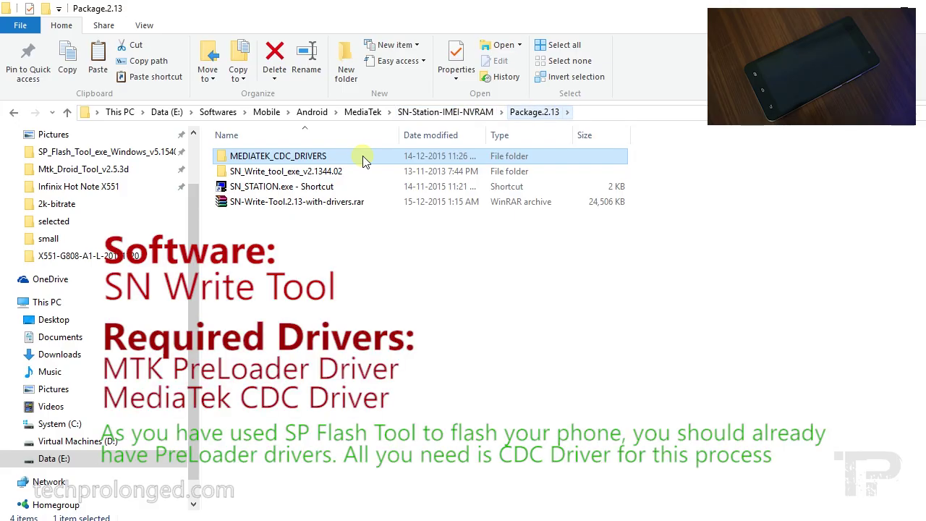
- Install the MediaTek CDC driver by running Install64.bat from MEDIATEK_CDC_DRIVERS
left_click(295, 204)
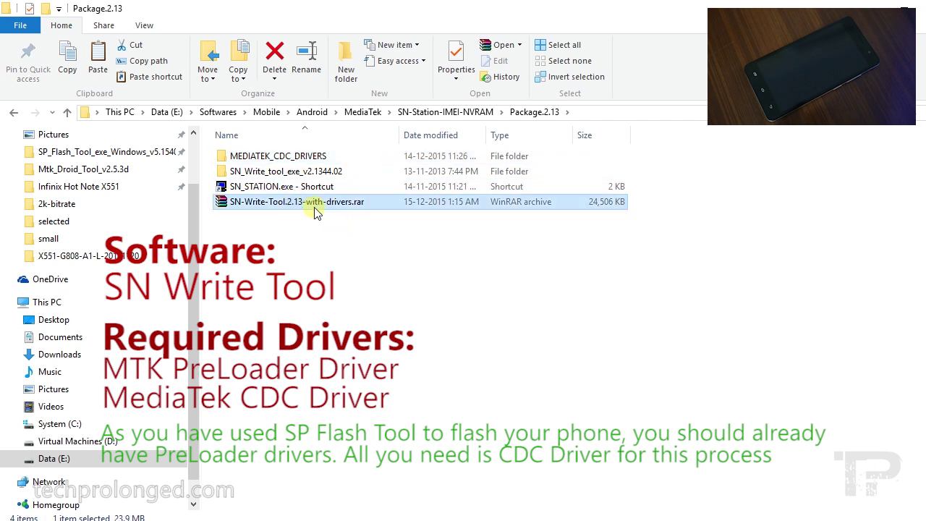
double_click(299, 157)
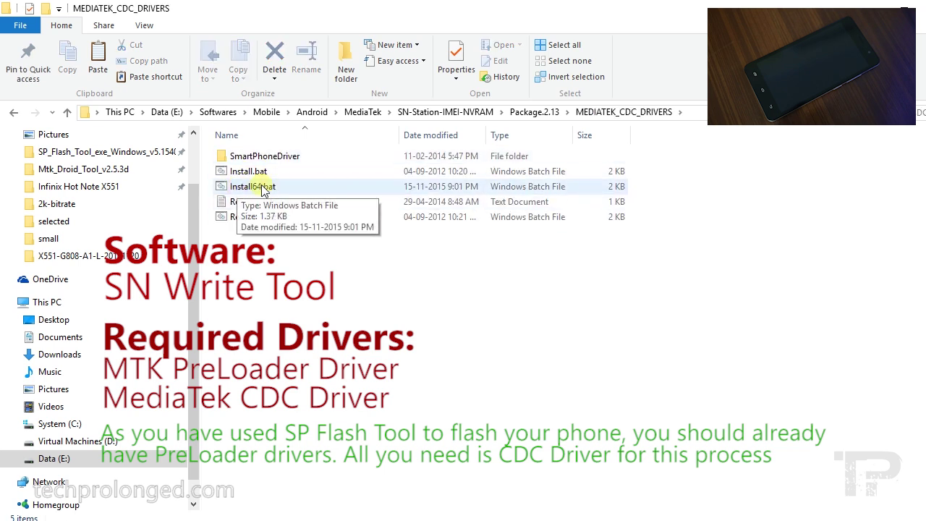
double_click(261, 187)
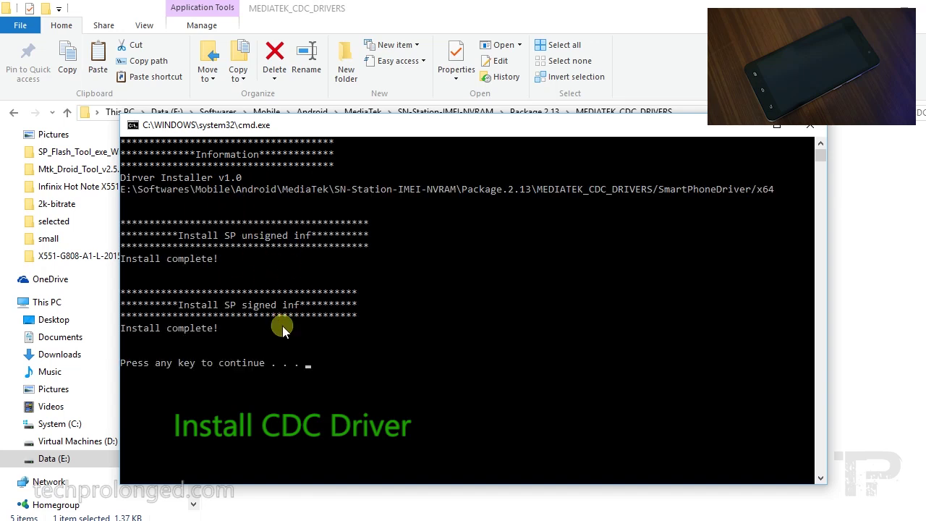
left_click_drag(519, 133, 510, 116)
key("Return")
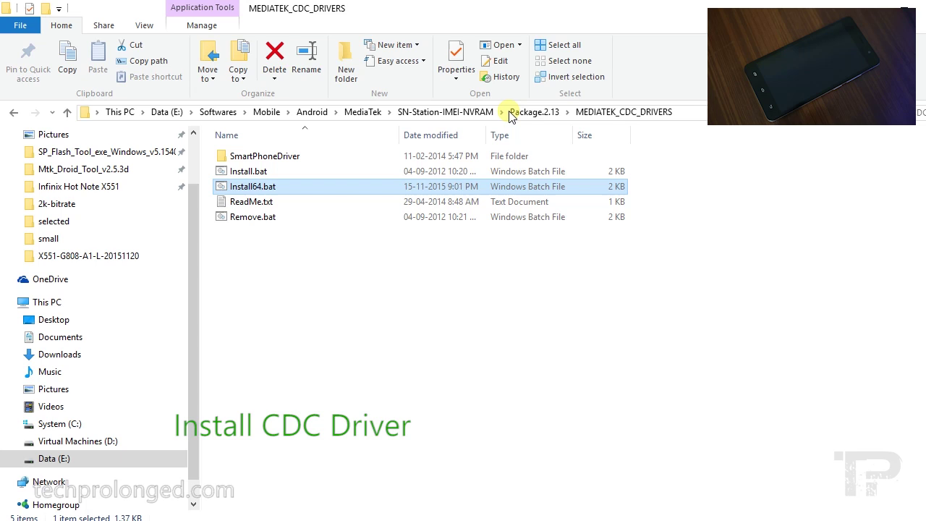
- Look inside SN_Write_tool_exe_v2.1344.02, then return to the Package.2.13 folder
key("alt+Up")
key("Down")
key("Return")
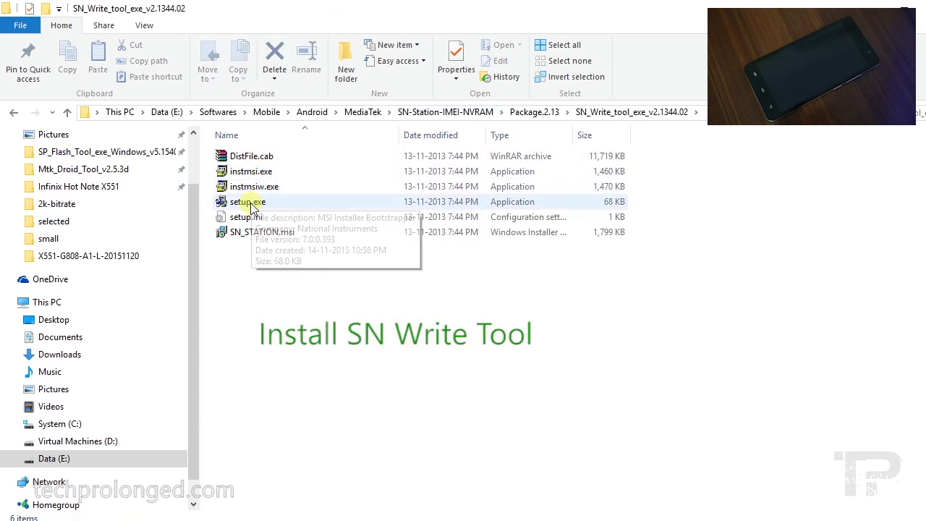
key("alt+Up")
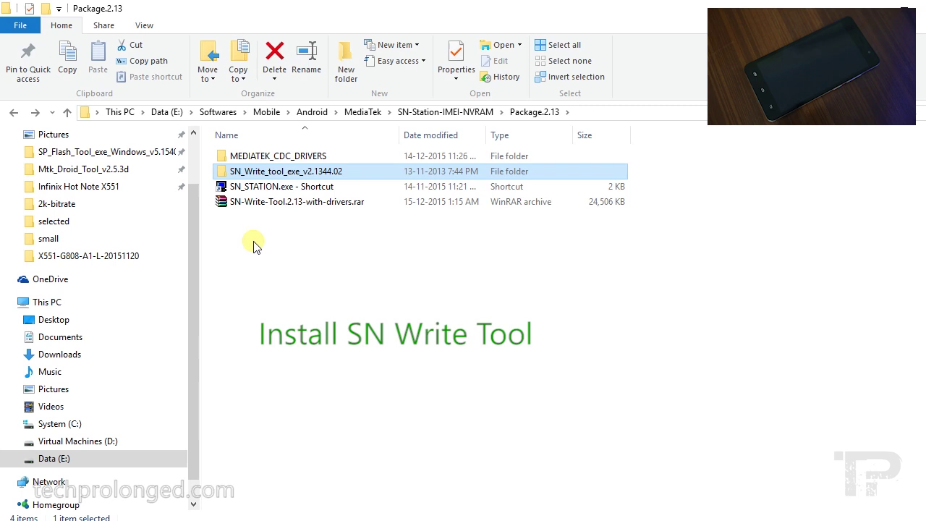
mouse_move(278, 194)
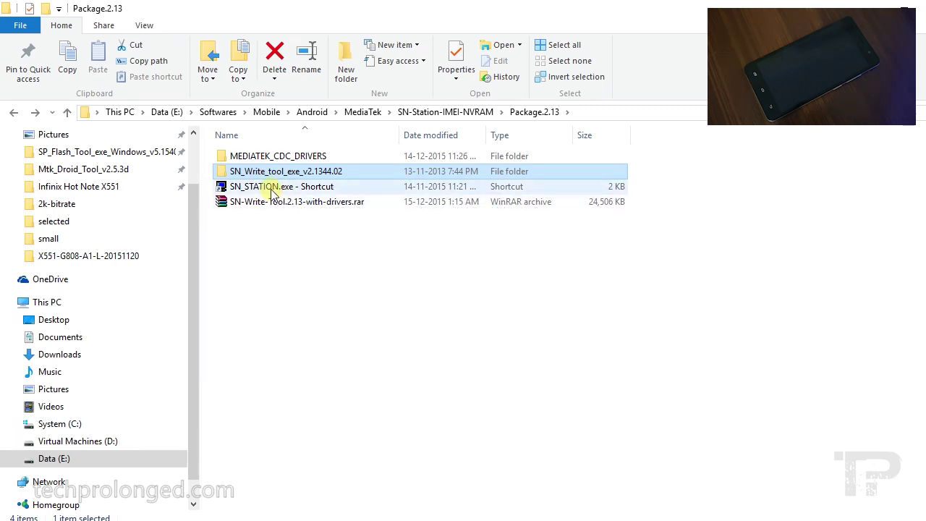
- Launch SN Write Tool with USB VCOM as the port and SmartPhone as the target
double_click(272, 192)
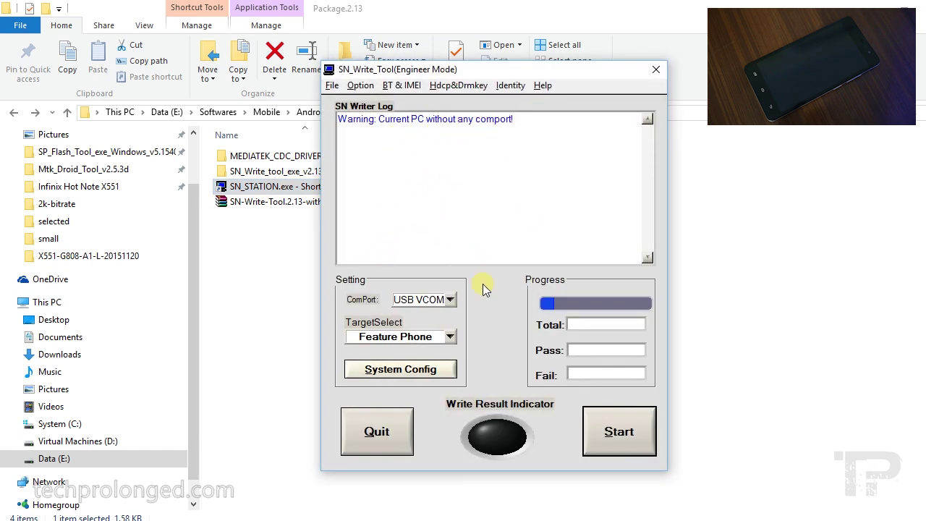
left_click(447, 300)
left_click(435, 315)
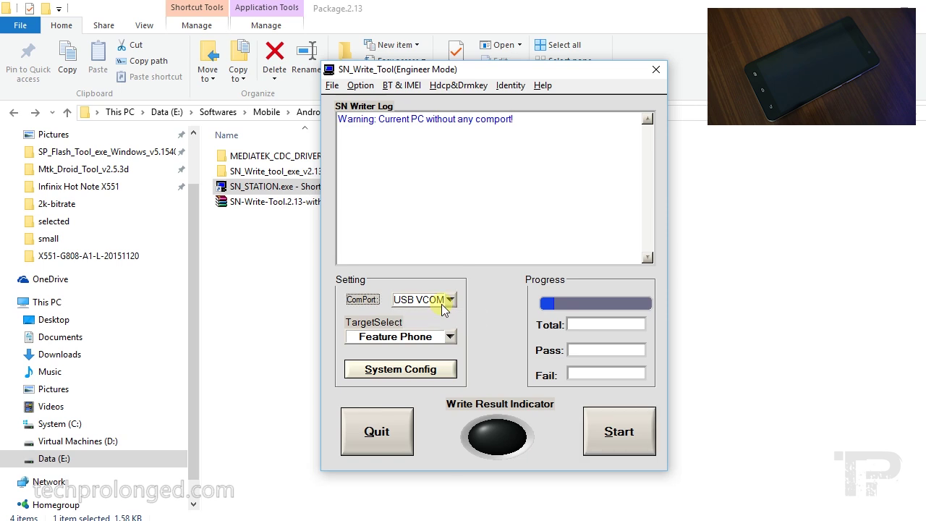
left_click(425, 339)
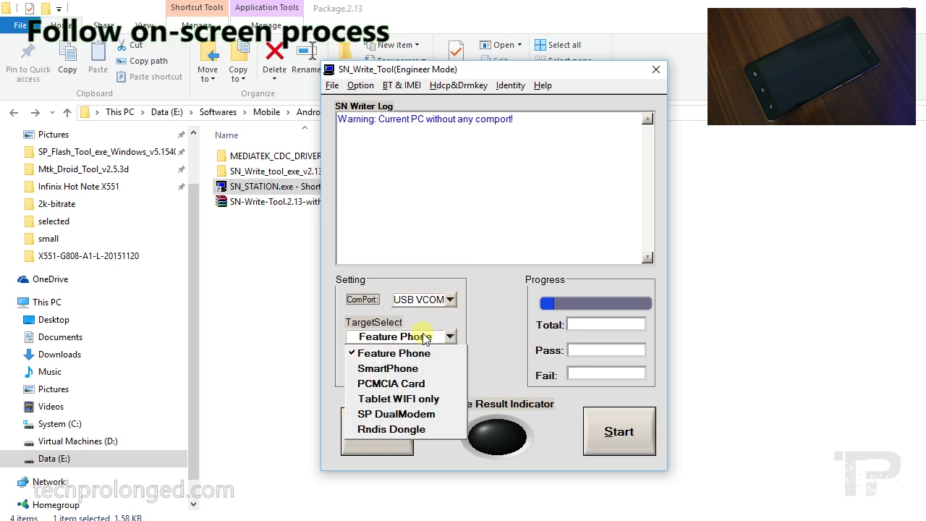
left_click(381, 369)
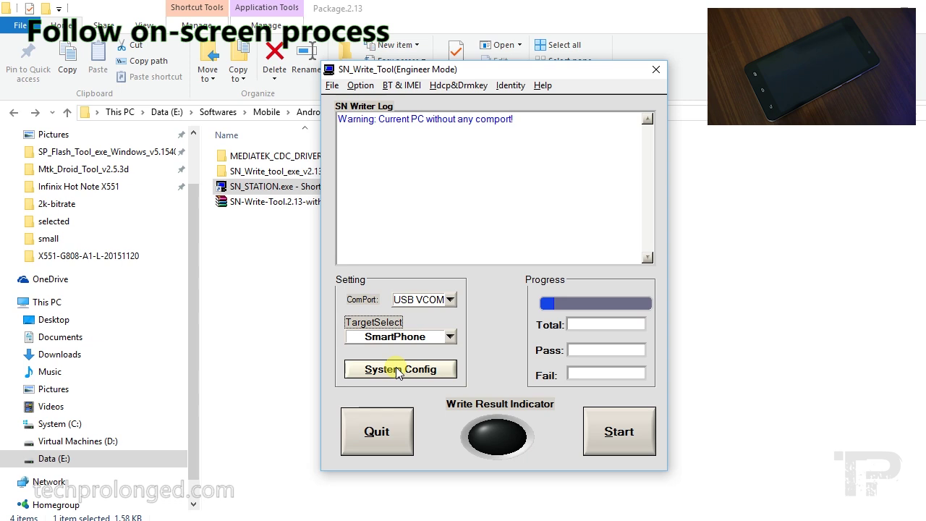
- In System Config, clear BarCode and BT while keeping IMEI, WIFI Mac adr and Dual IMEI enabled
left_click(449, 370)
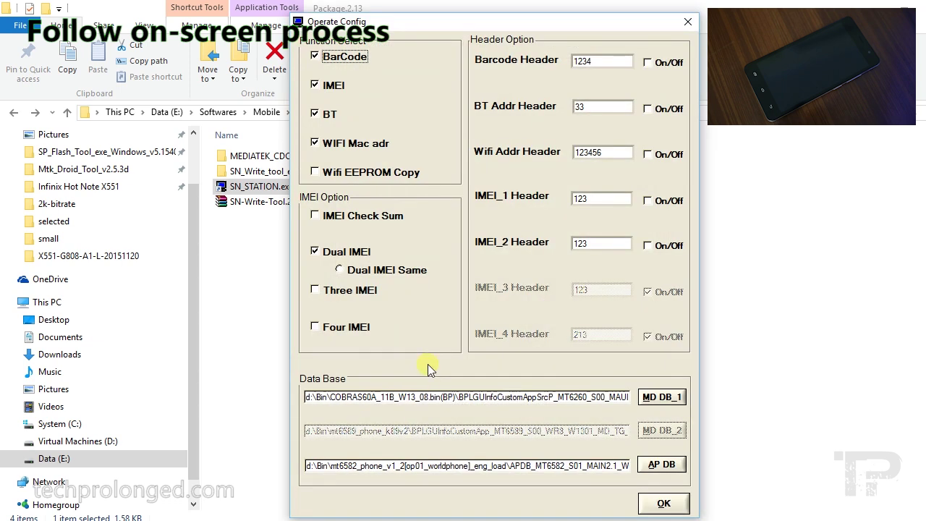
left_click(359, 63)
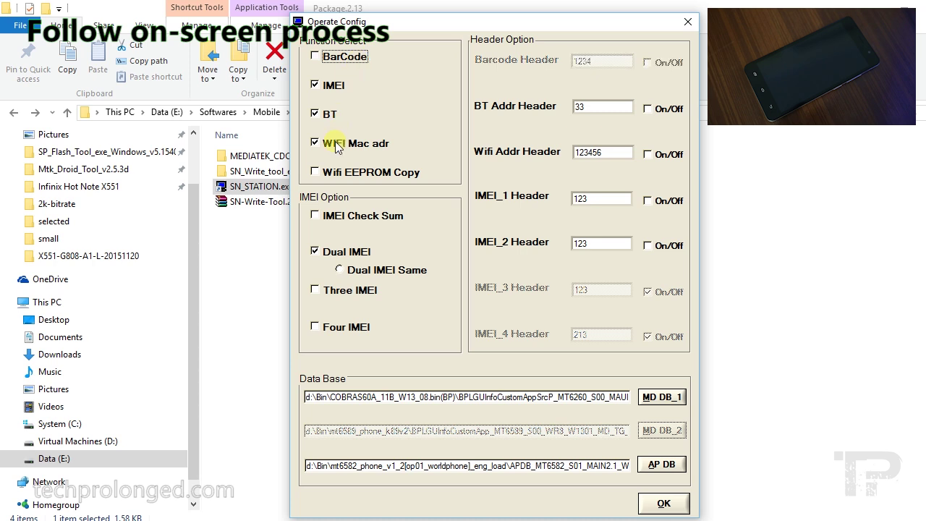
left_click(328, 116)
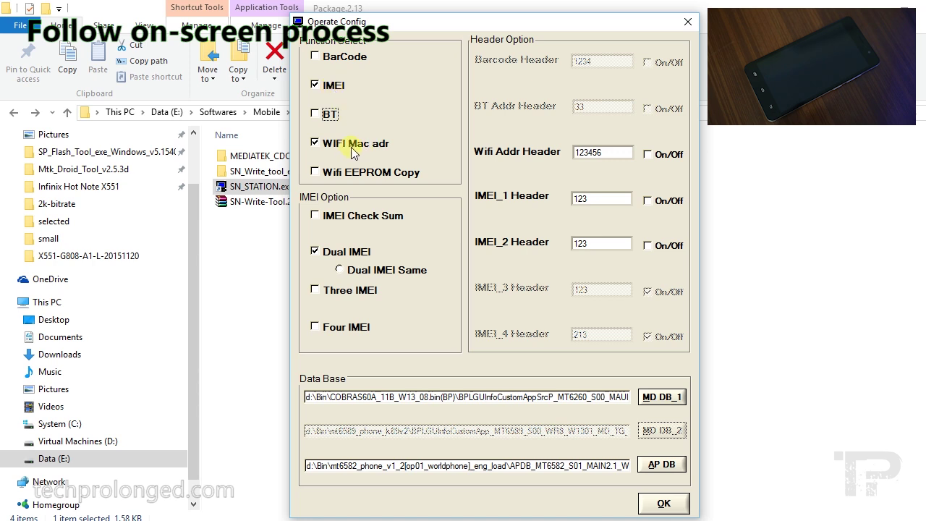
left_click(333, 254)
left_click(343, 261)
left_click(607, 397)
- Point MD DB_1 to the BPLGU modem file in the X551-G808-A1-L-20151120 firmware folder
left_click(653, 398)
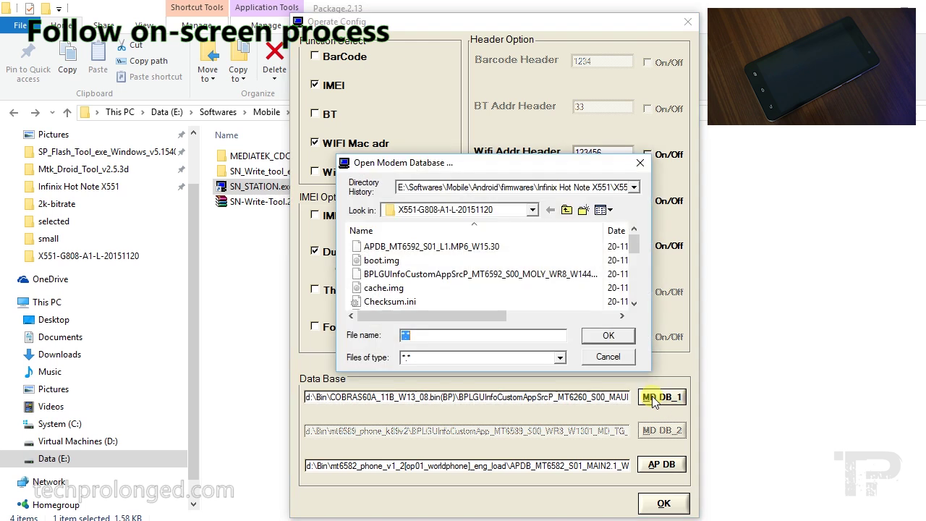
left_click(513, 211)
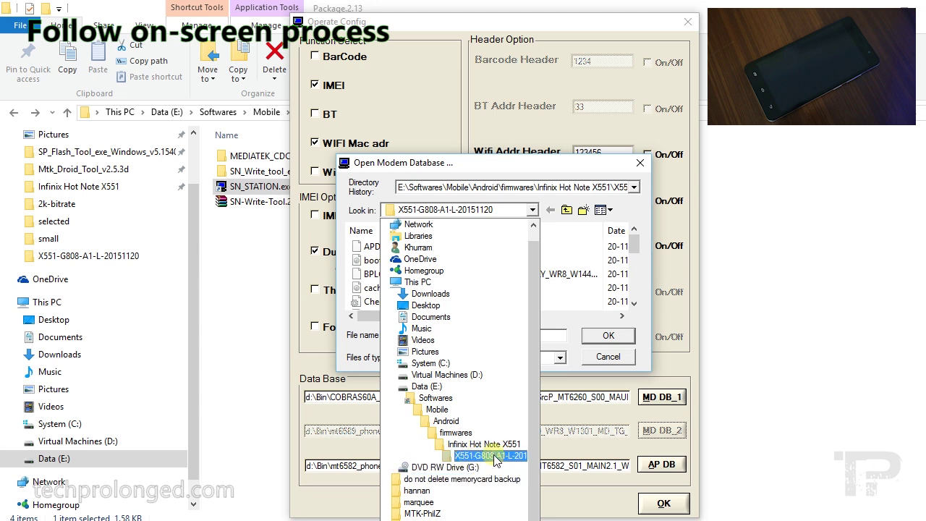
left_click(492, 457)
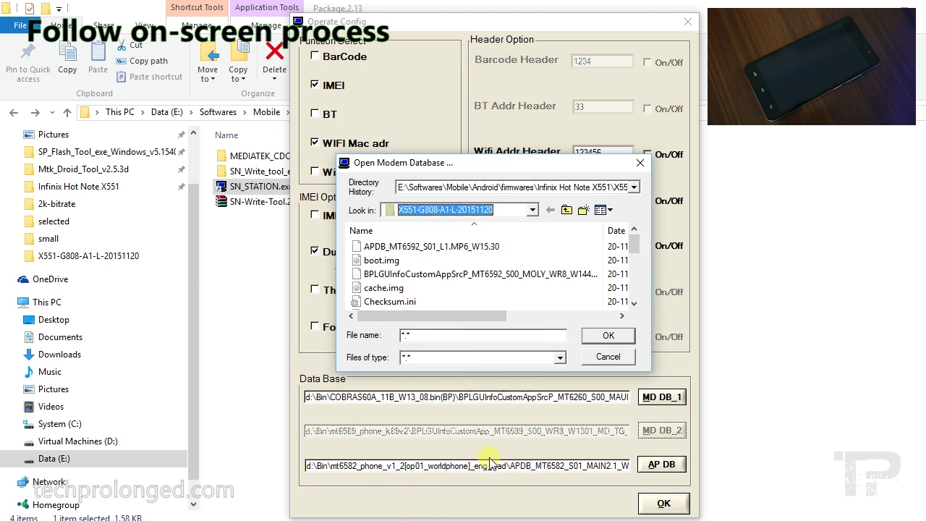
double_click(401, 280)
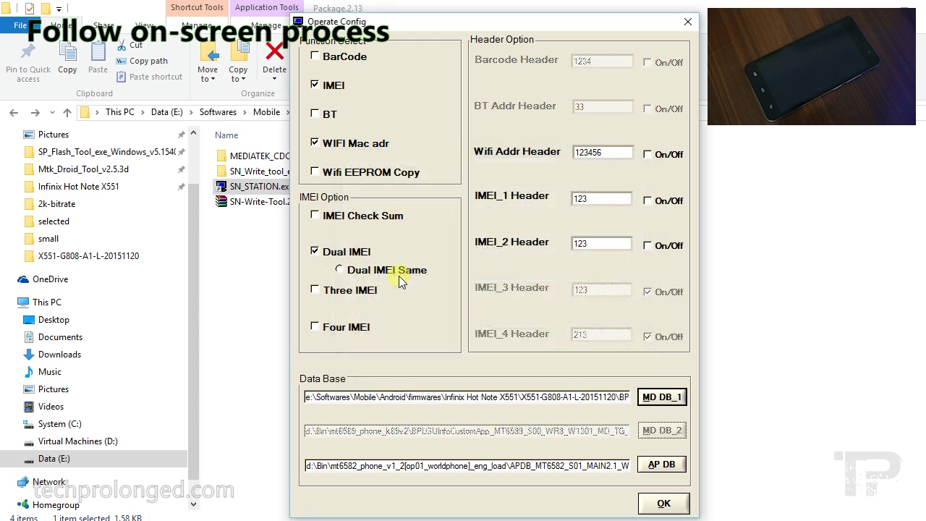
- Set AP DB to APDB_MT6592_S01_L1.MP6_W15.30 from the same firmware folder
left_click(661, 467)
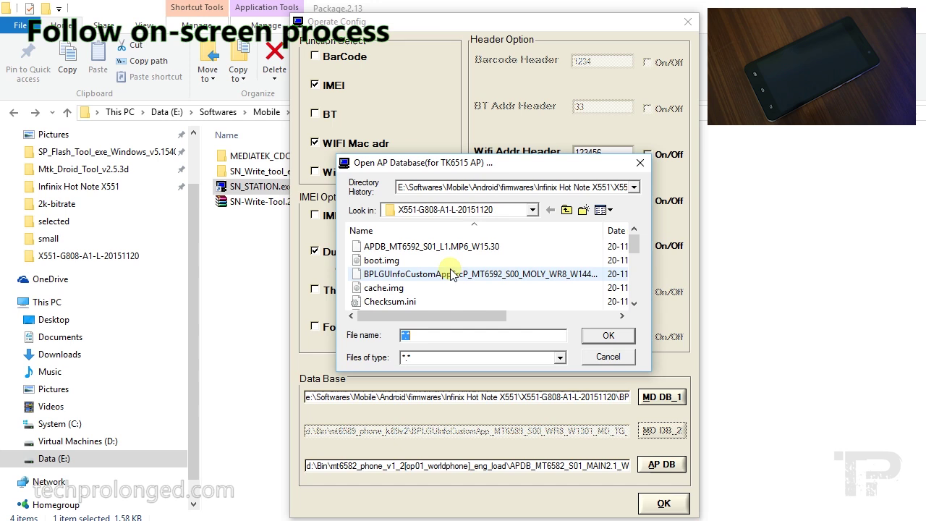
left_click(426, 249)
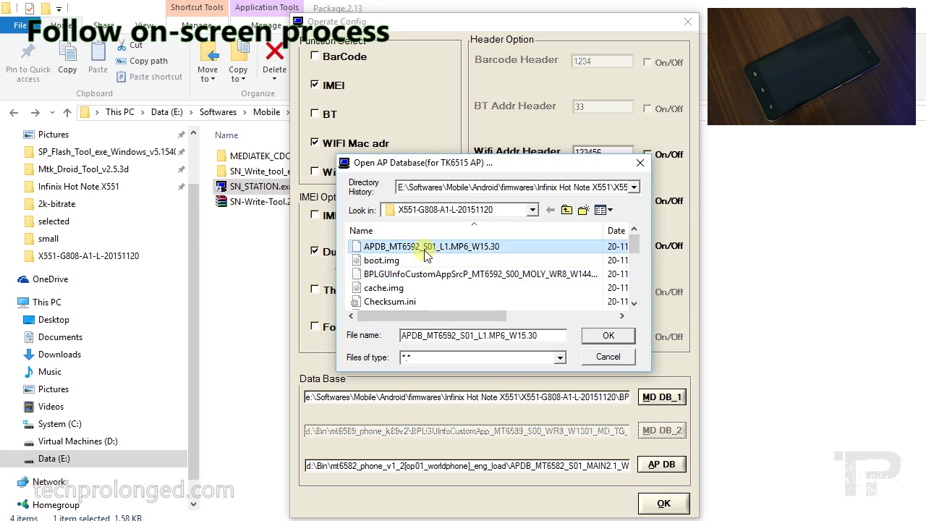
left_click(606, 337)
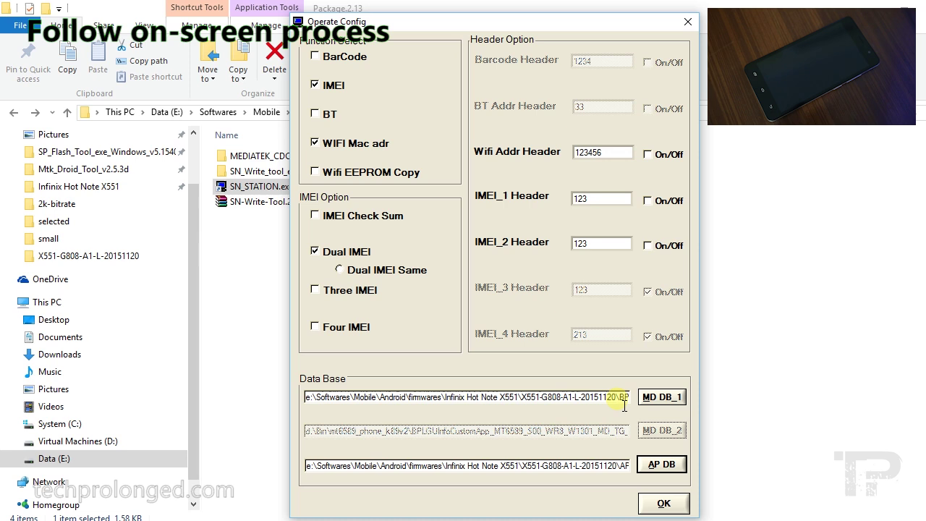
- Save the configuration and start a write run, bringing up the IMEI_1, IMEI_2 and WIFI scan dialog
left_click(664, 505)
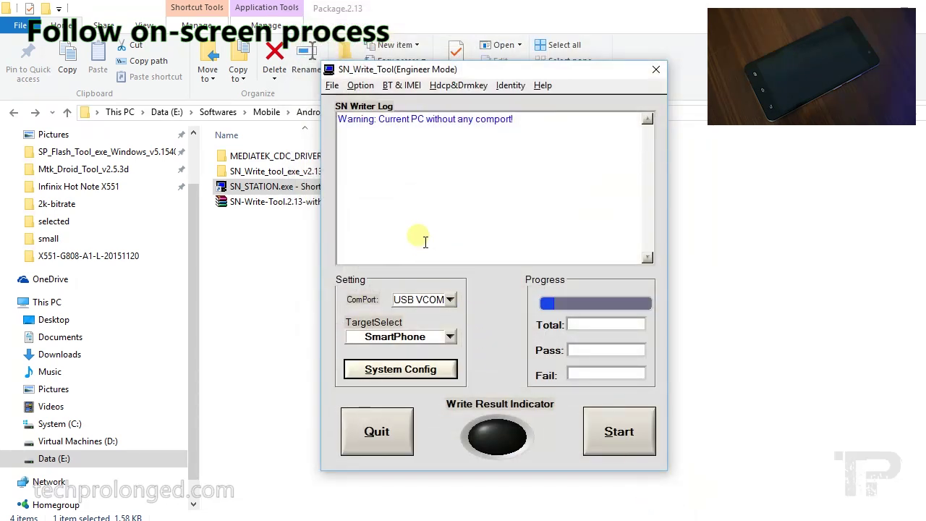
left_click(619, 432)
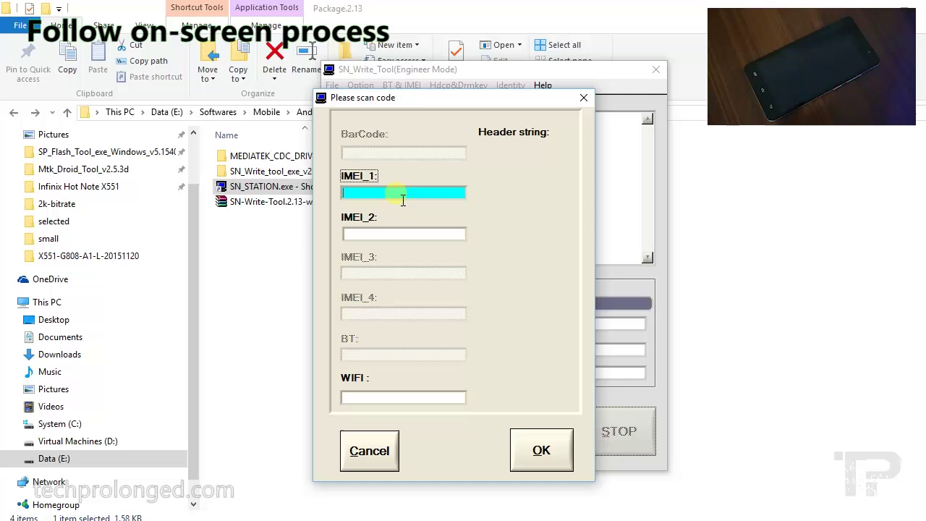
left_click(400, 236)
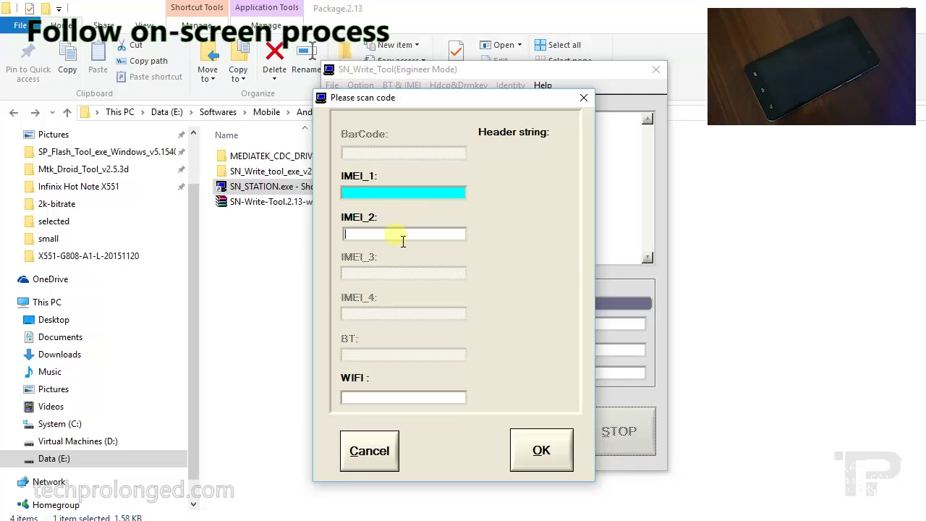
left_click(406, 399)
- Open imei-x551-original-backup.txt from D:\backup\x551 in Notepad
left_click(83, 441)
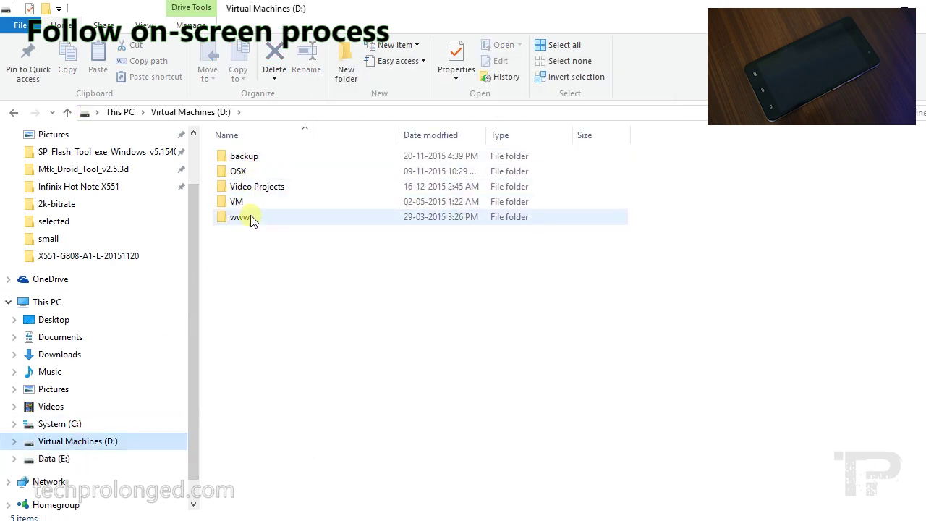
double_click(246, 156)
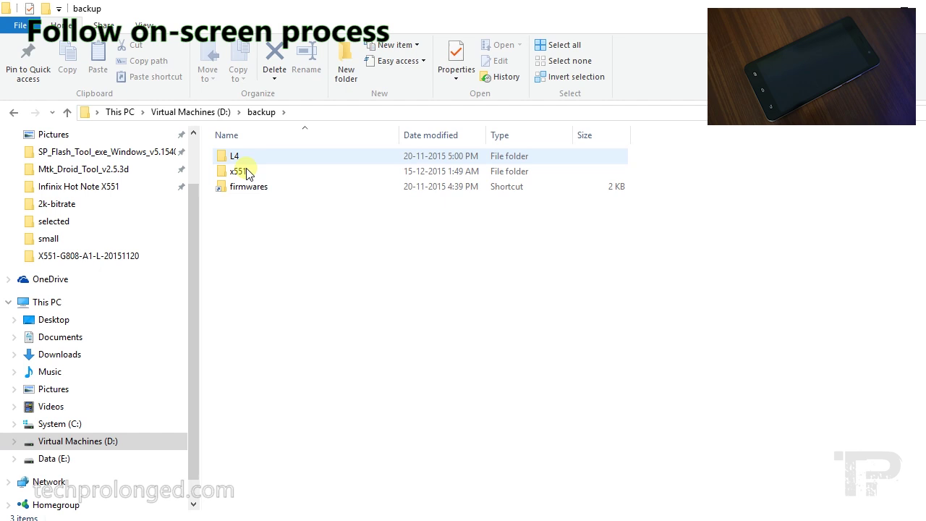
double_click(244, 173)
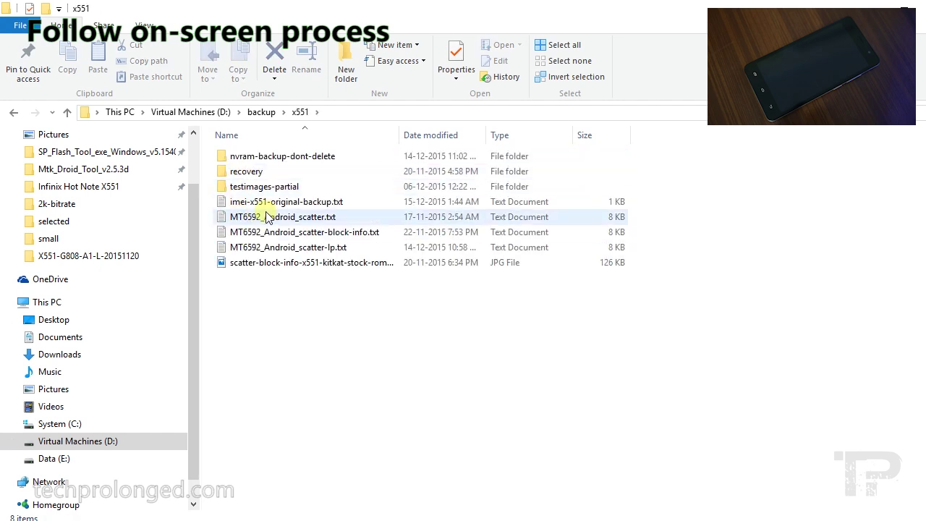
left_click(272, 204)
double_click(354, 205)
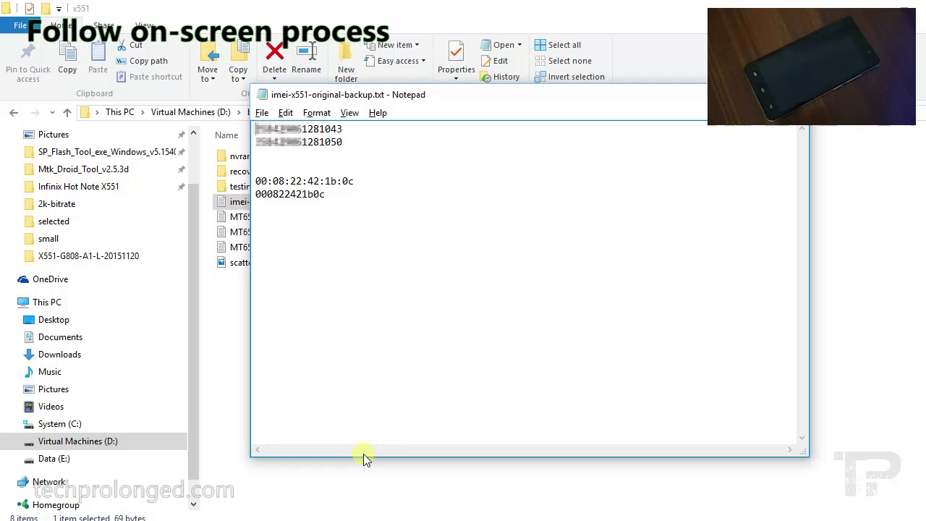
- Copy the first backed-up IMEI from Notepad into the IMEI_1 field
key("alt+Tab")
key("Tab")
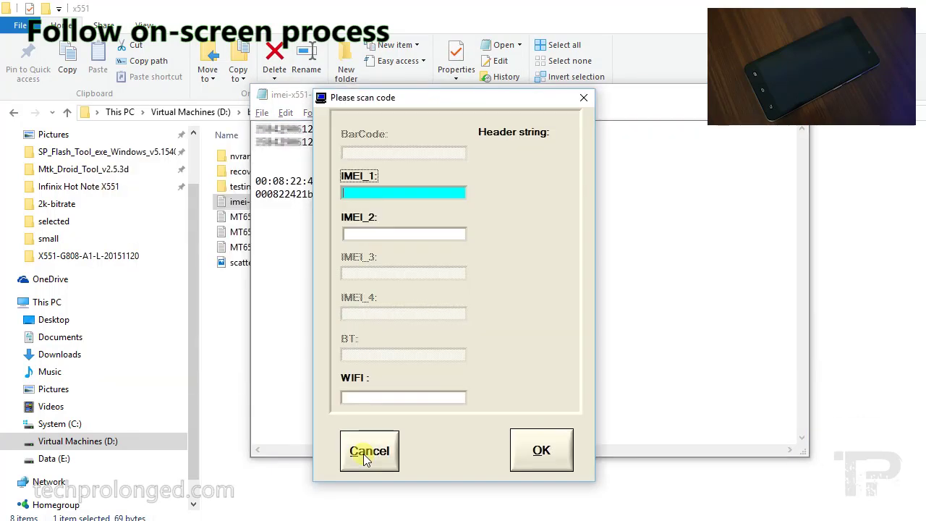
left_click(290, 194)
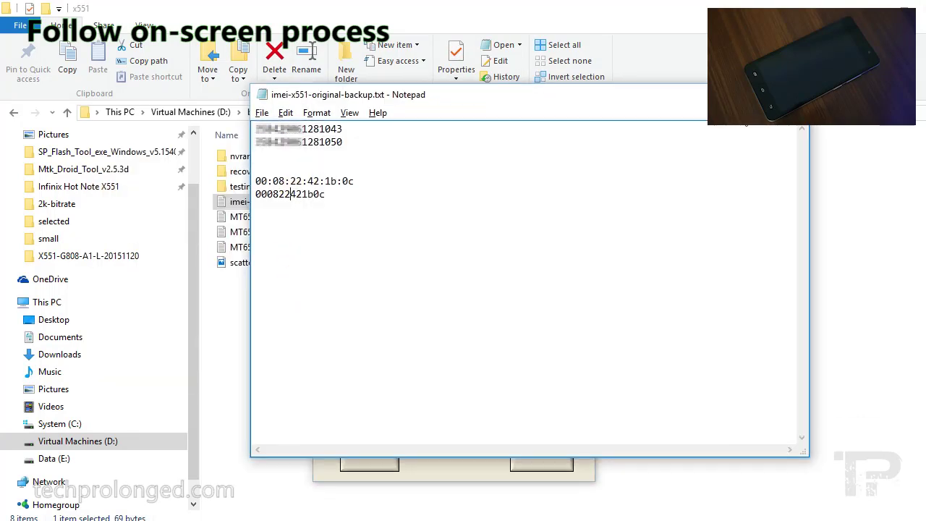
key("alt+Tab")
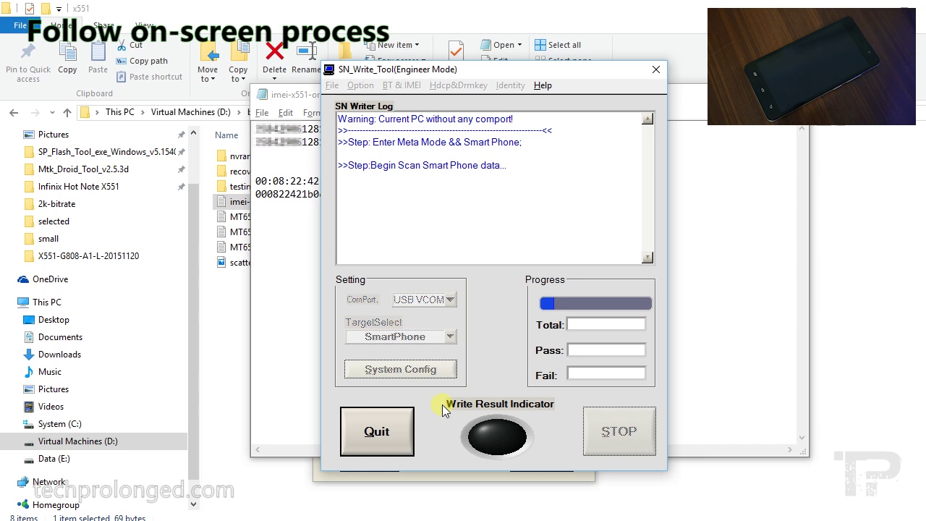
left_click(419, 478)
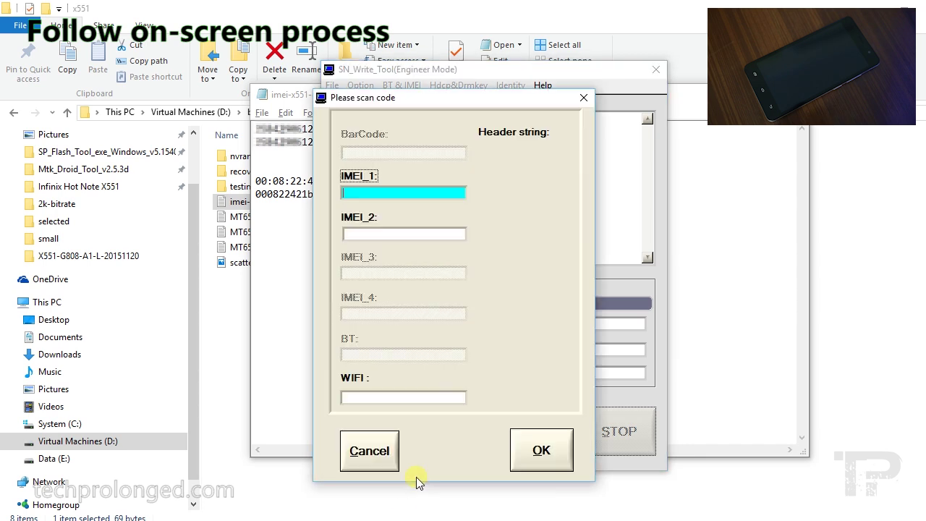
left_click(285, 263)
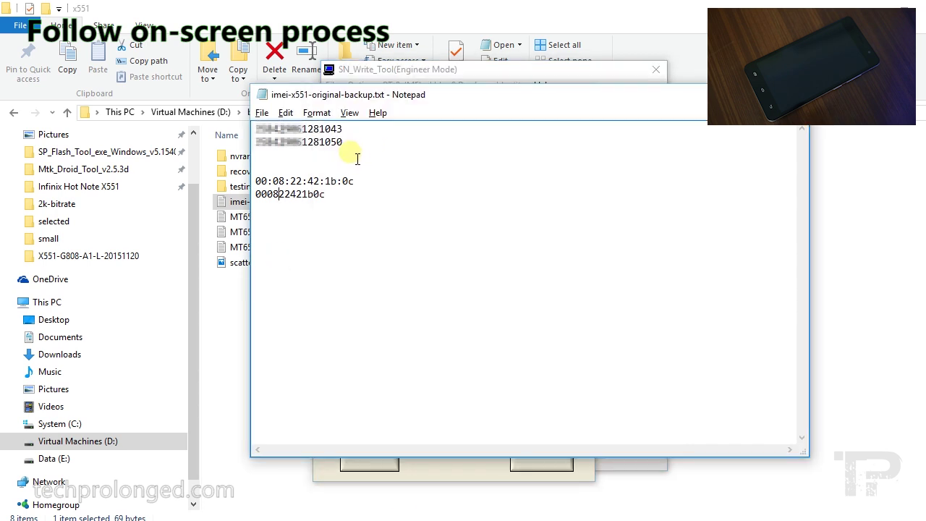
key("shift+Home")
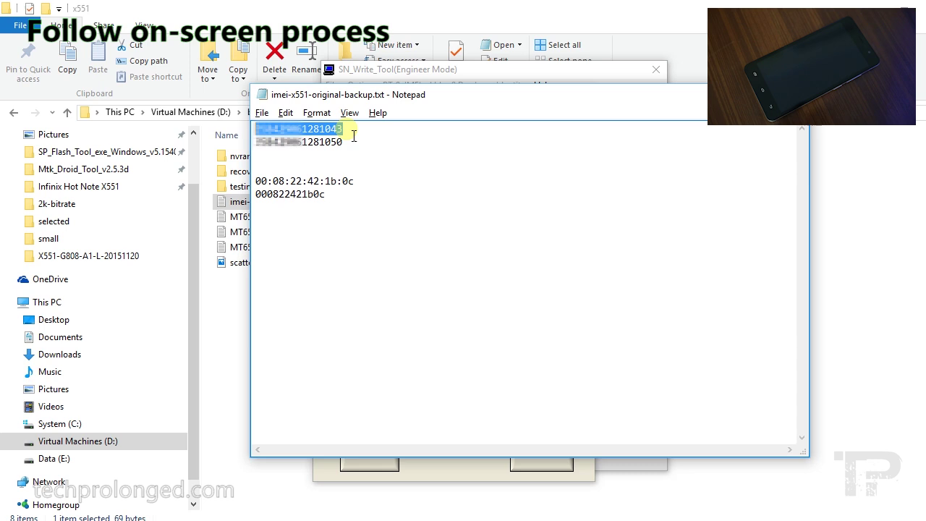
key("alt+Tab")
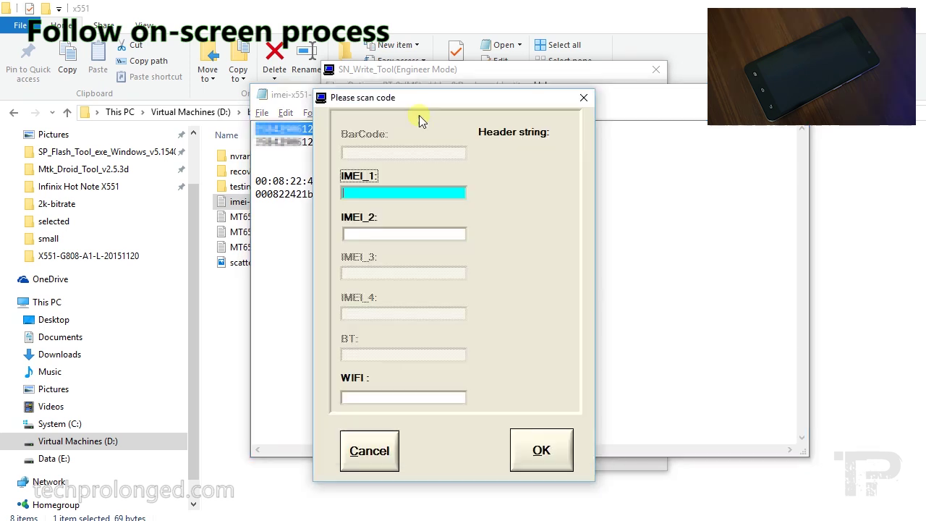
key("ctrl+v")
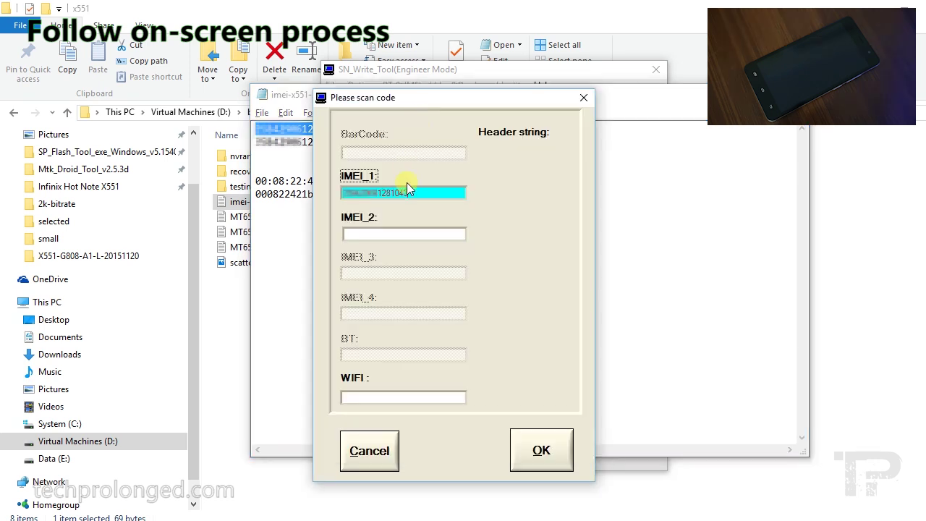
- Copy the second backed-up IMEI into the IMEI_2 field
left_click(281, 151)
key("shift+Home")
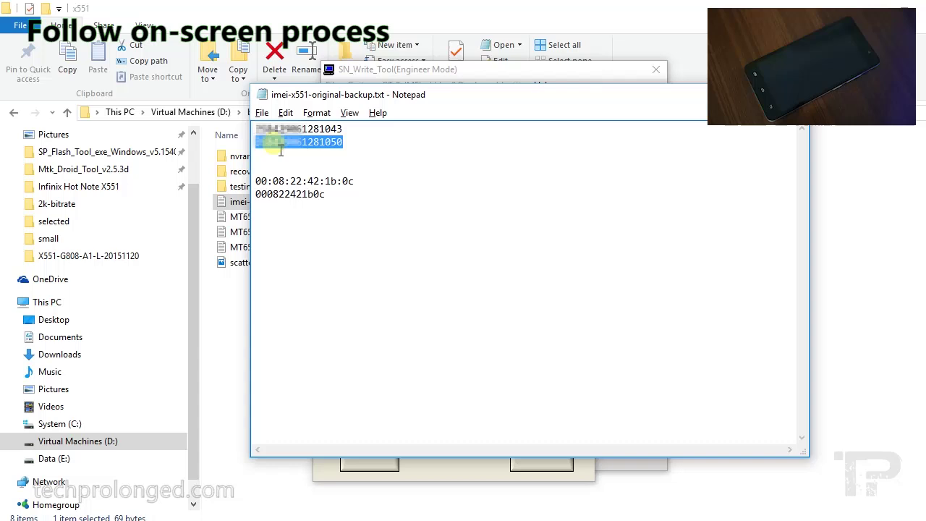
key("ctrl+c")
key("alt+Tab")
key("ctrl+v")
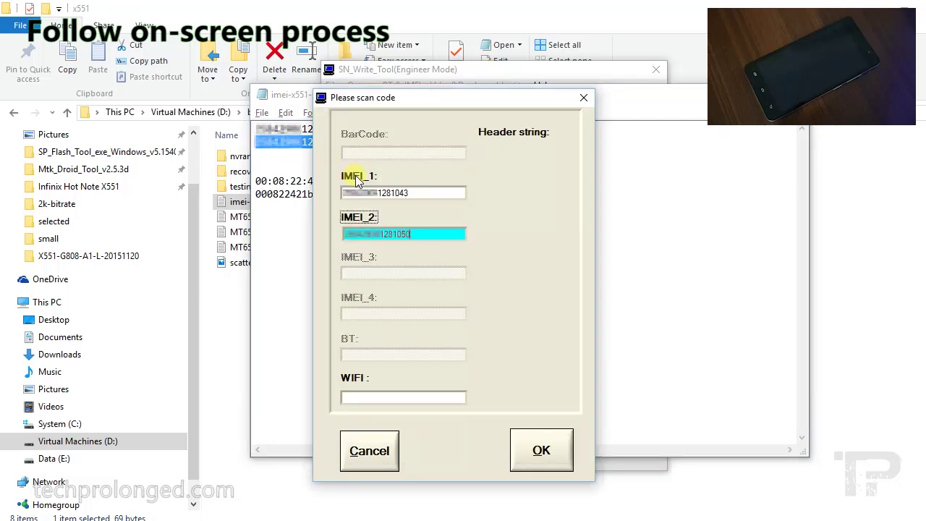
- Enter the colon-free WiFi MAC into the WIFI field and confirm to start writing
left_click(304, 184)
key("shift+End")
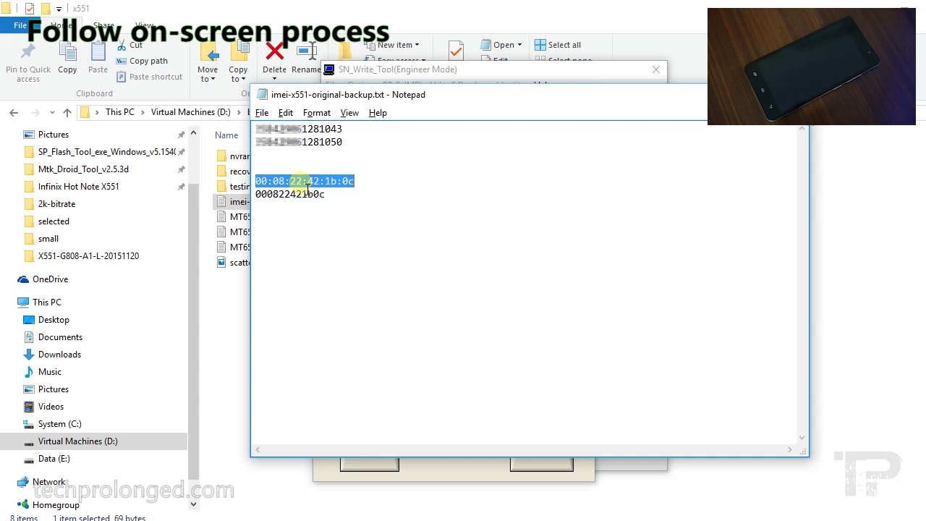
key("Left")
key("shift+Home")
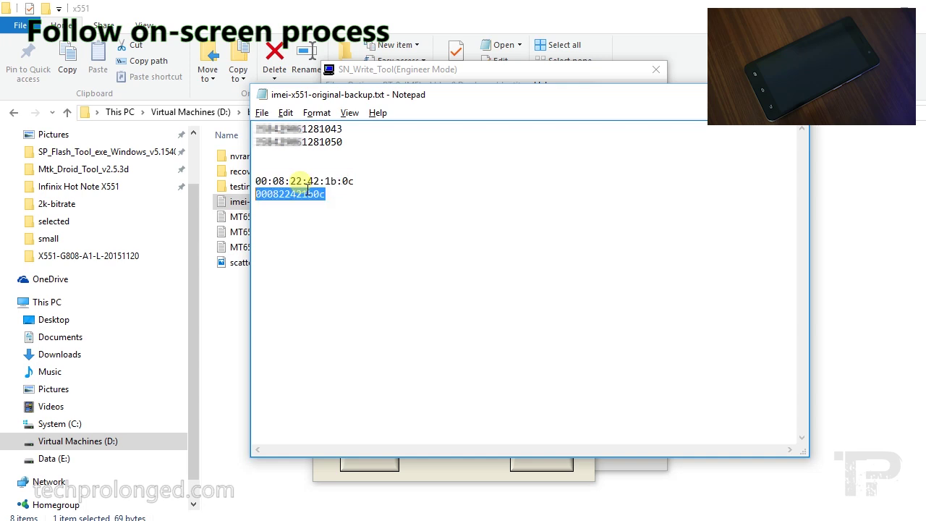
key("alt+Tab")
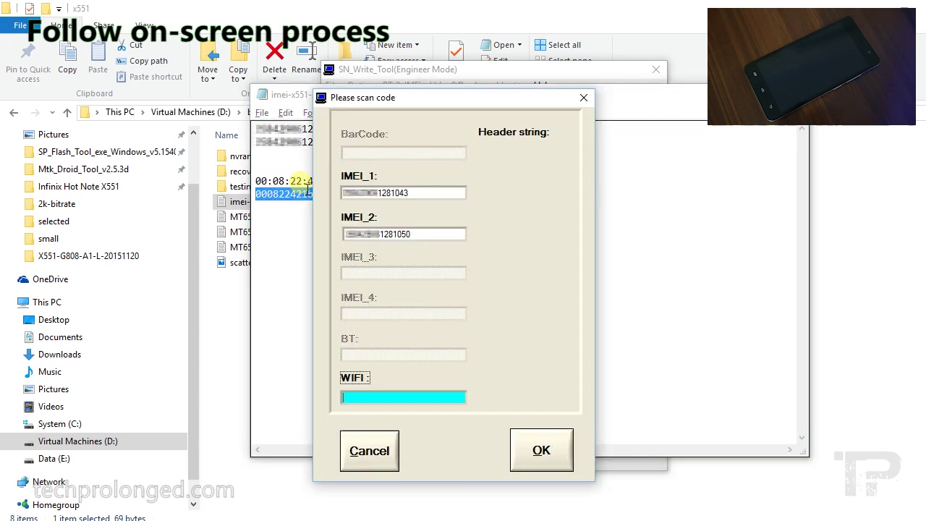
key("ctrl+v")
left_click(540, 443)
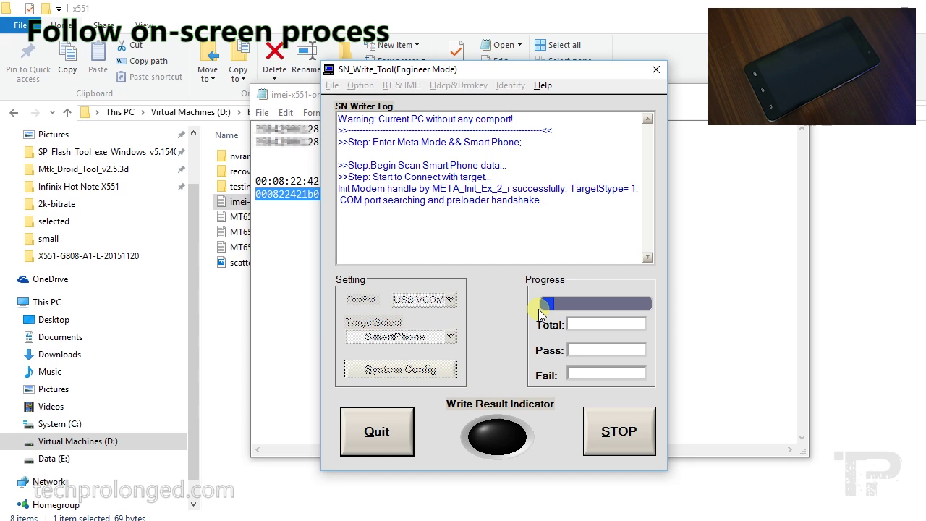
- After the IMEI write finishes with 1 pass and 0 fails, cancel the reappearing scan-code prompt
left_click(374, 178)
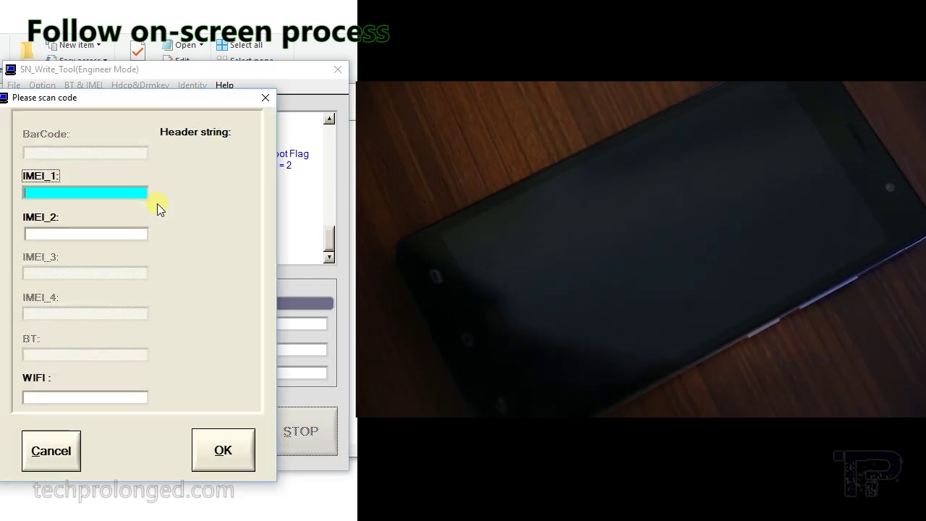
left_click(57, 469)
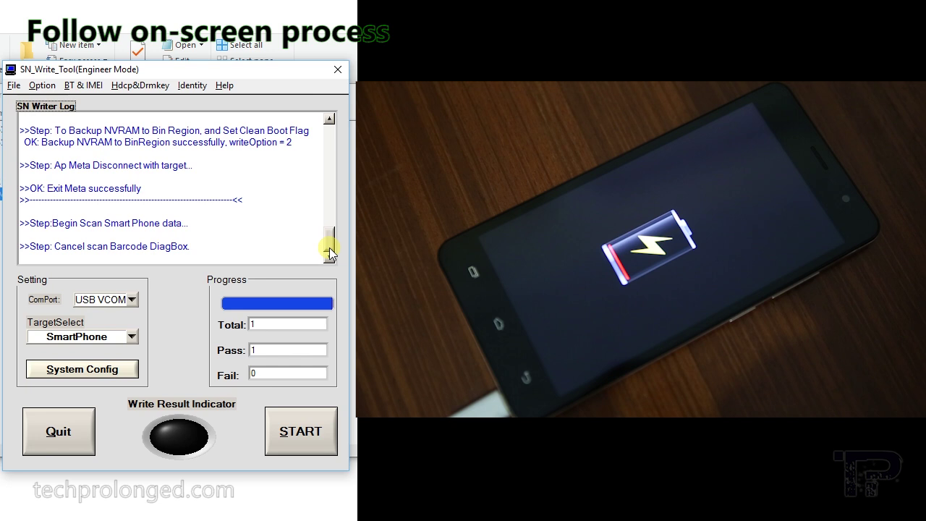
scroll(330, 252, "up", 5)
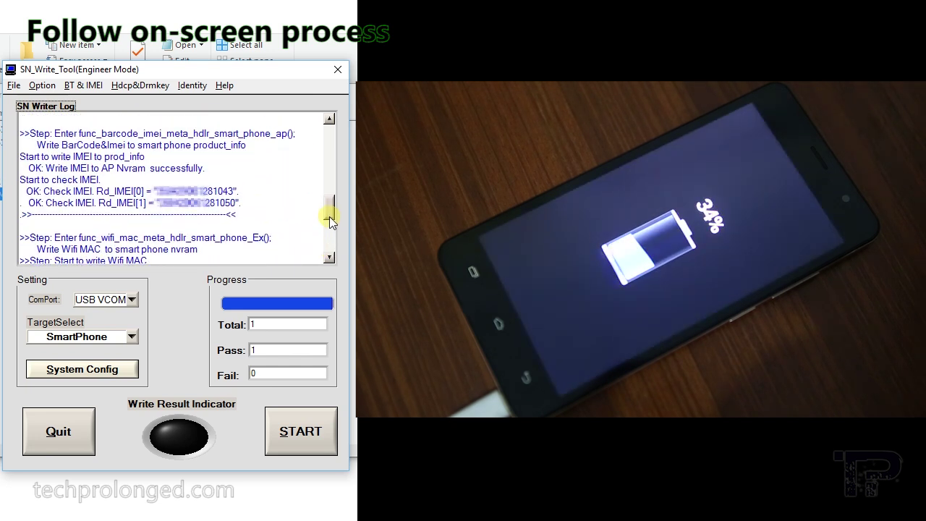
scroll(329, 219, "up", 1)
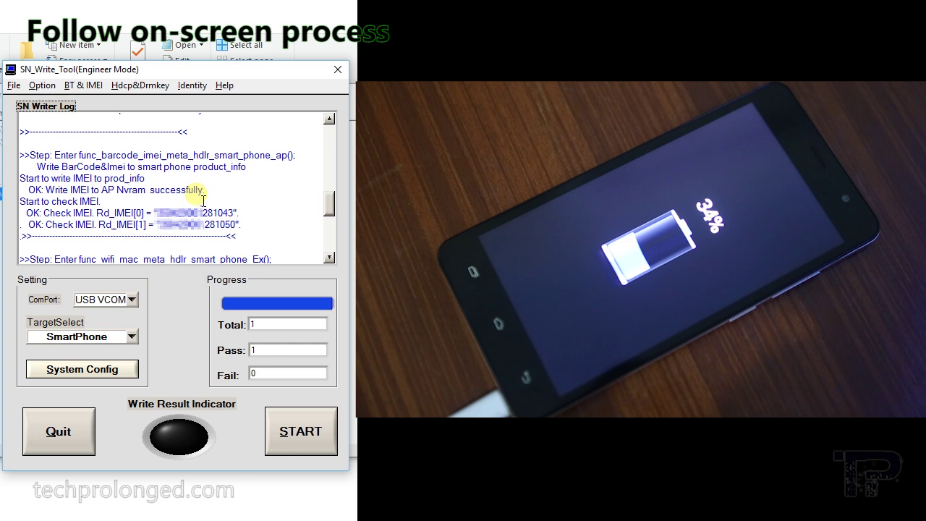
left_click_drag(332, 199, 333, 221)
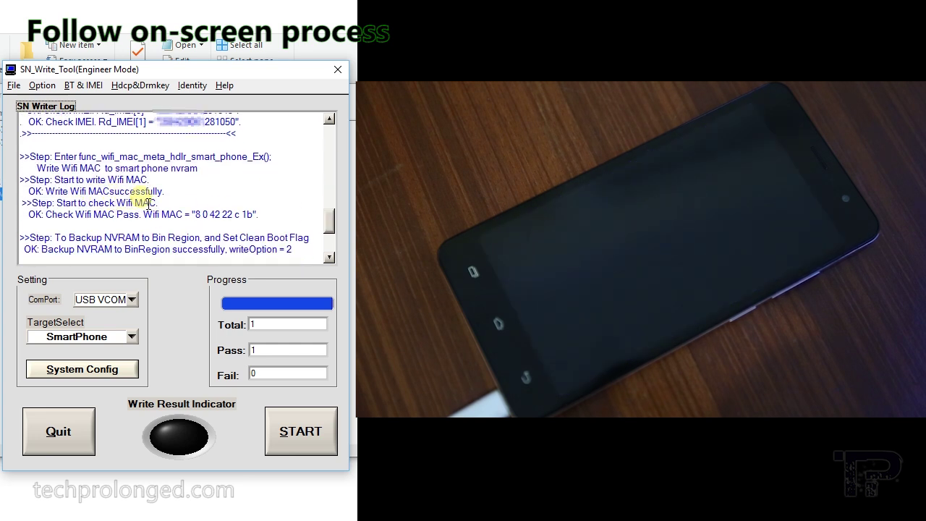
left_click_drag(331, 224, 329, 253)
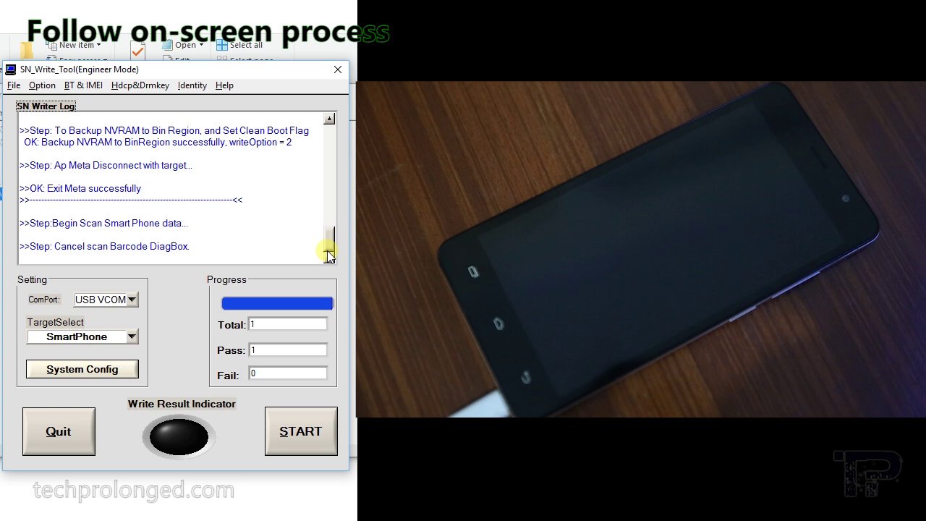